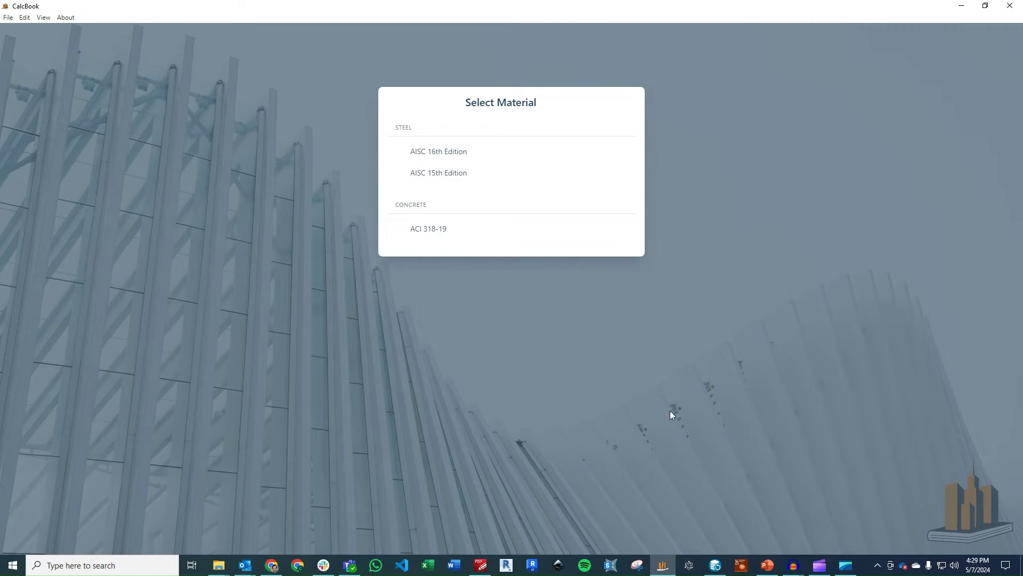
# Create a Weld Design - Round calculation under AISC 16th Edition Steel Connection Design
pyautogui.click(509, 159)
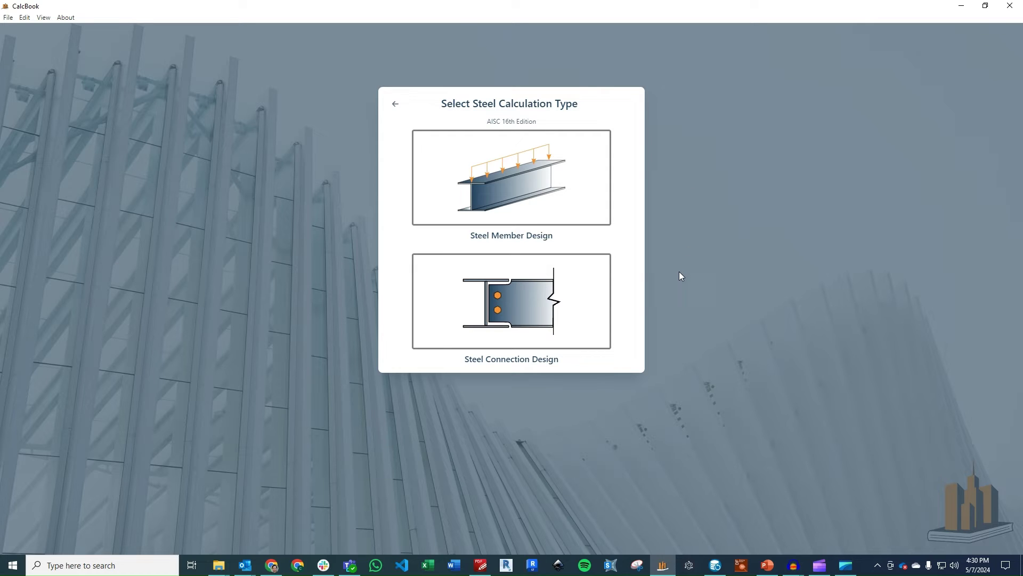
pyautogui.click(547, 316)
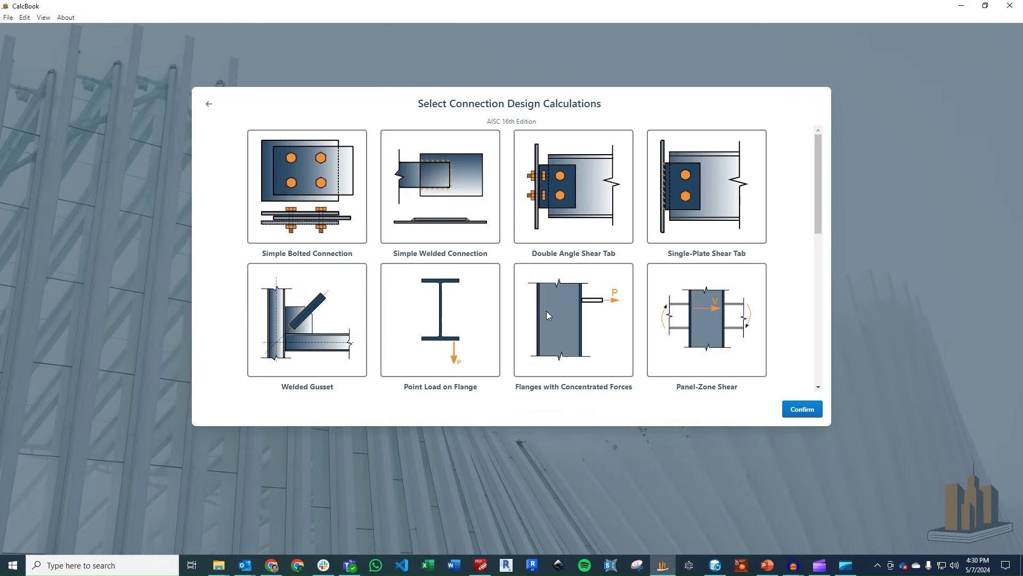
pyautogui.moveTo(820, 154); pyautogui.dragTo(819, 274)
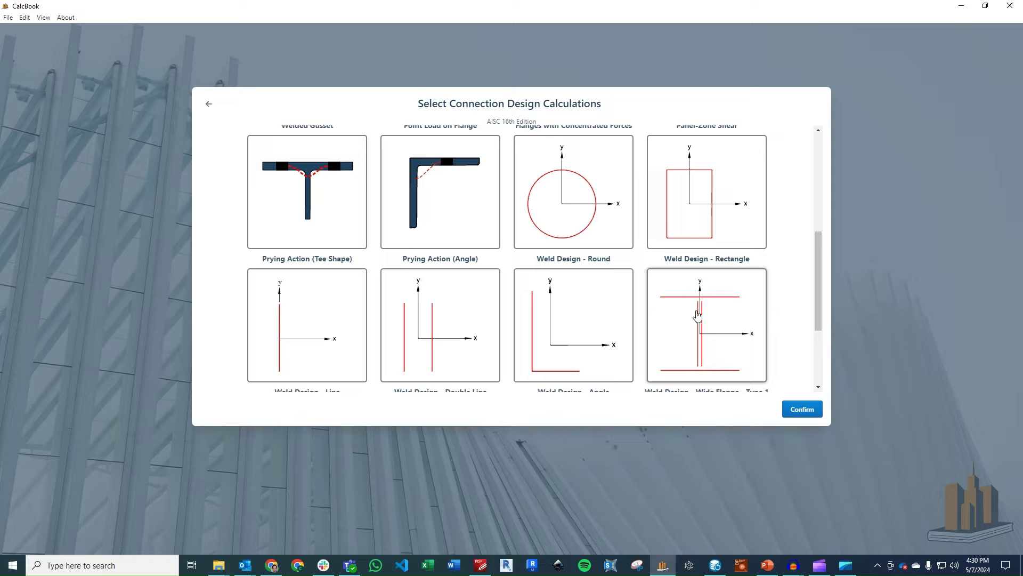
pyautogui.click(612, 215)
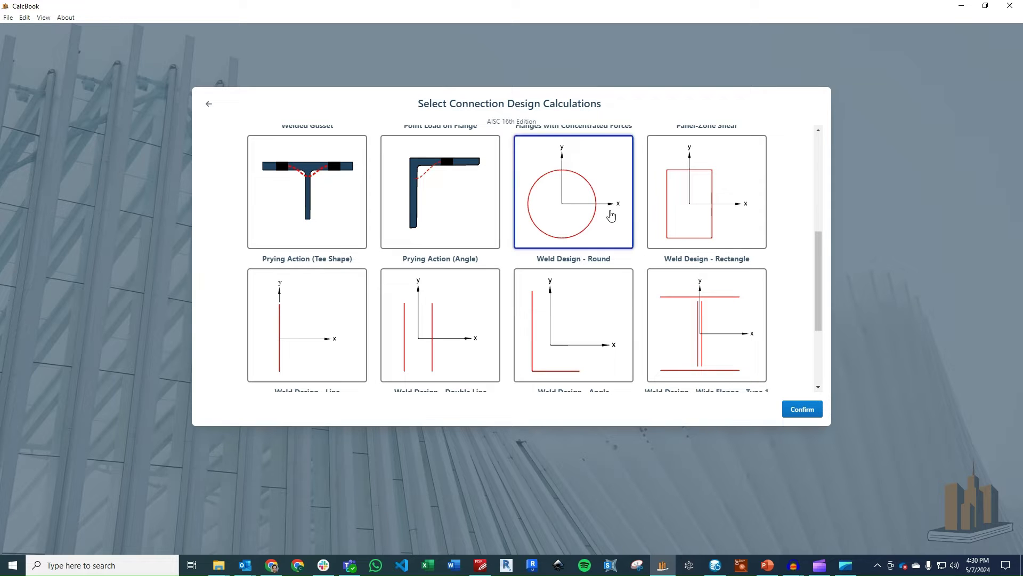
pyautogui.click(815, 413)
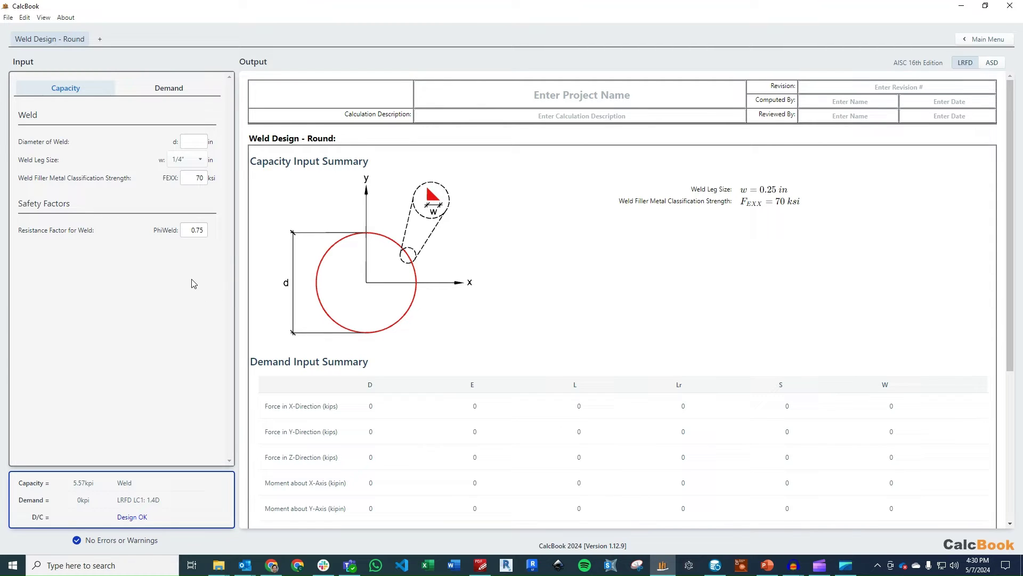
# Enter a 12.8 in weld diameter and keep the 1/4" weld leg size
pyautogui.click(191, 143)
pyautogui.write('12.8')
pyautogui.click(144, 147)
pyautogui.click(196, 160)
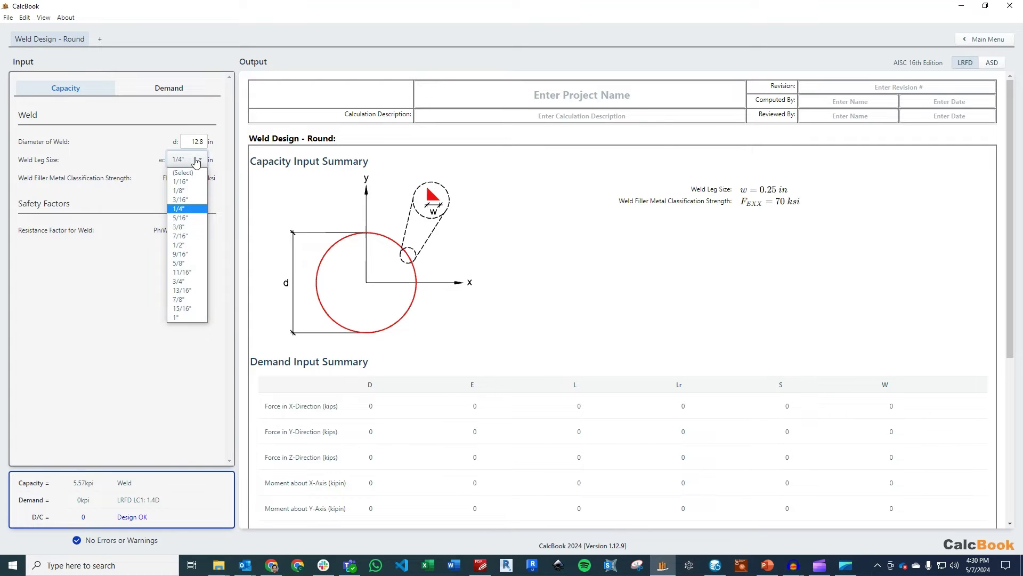
pyautogui.click(196, 161)
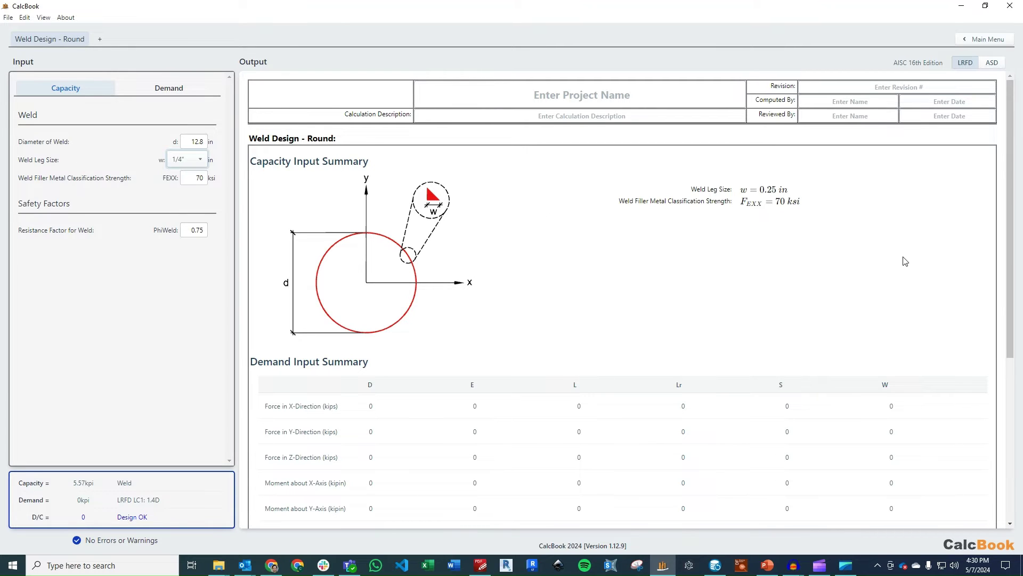
pyautogui.hotkey('alt', 'Tab')
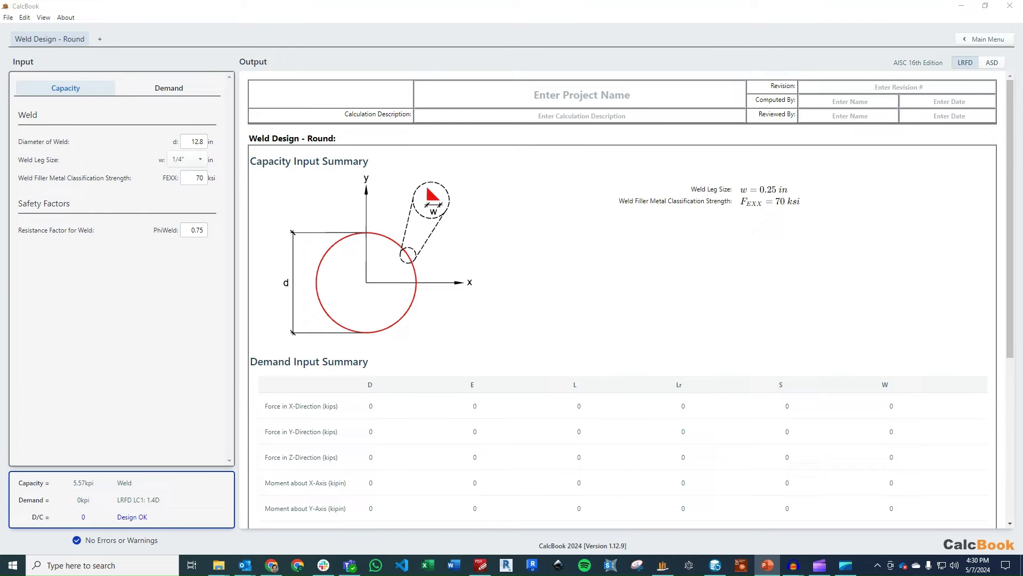
# Enter loads directly with no load combinations: forces of 8 kips in X and 12 kips in Y
pyautogui.click(158, 91)
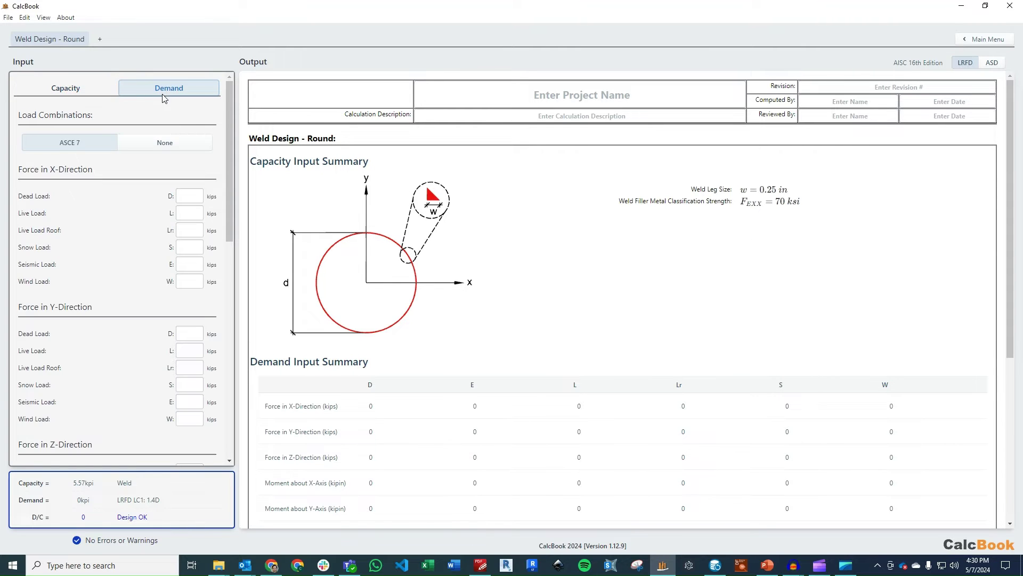
pyautogui.click(187, 143)
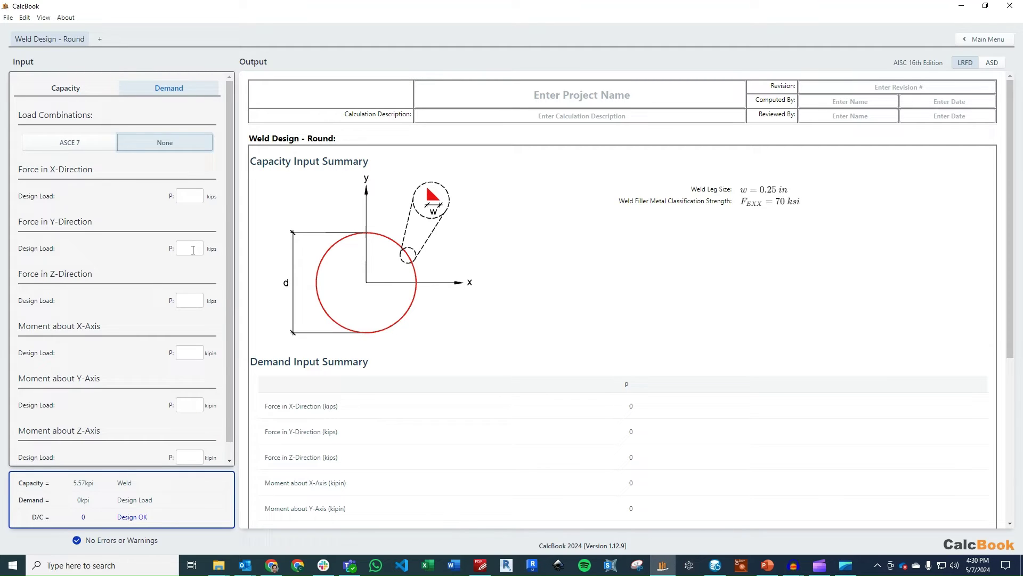
pyautogui.click(196, 196)
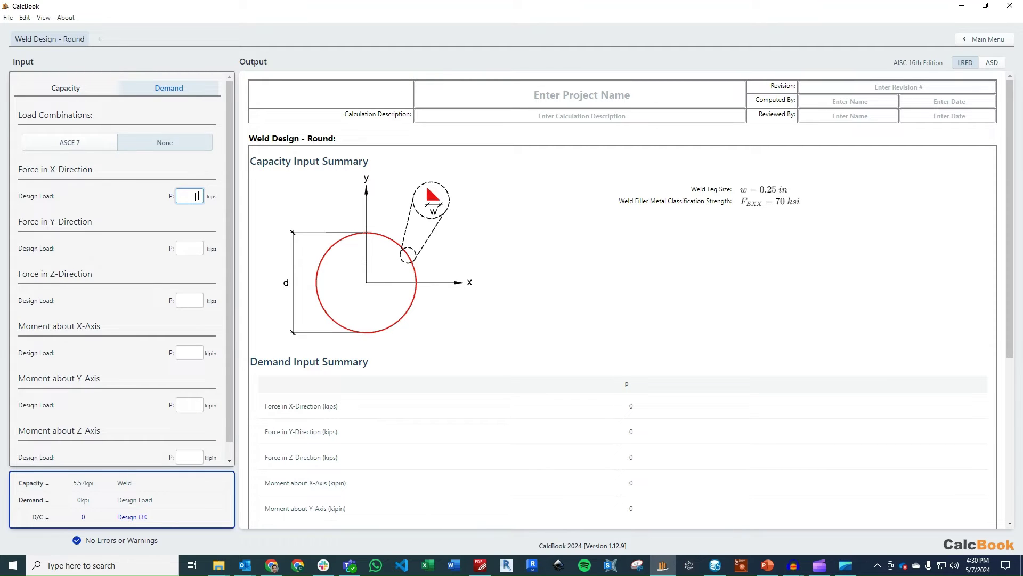
pyautogui.write('8')
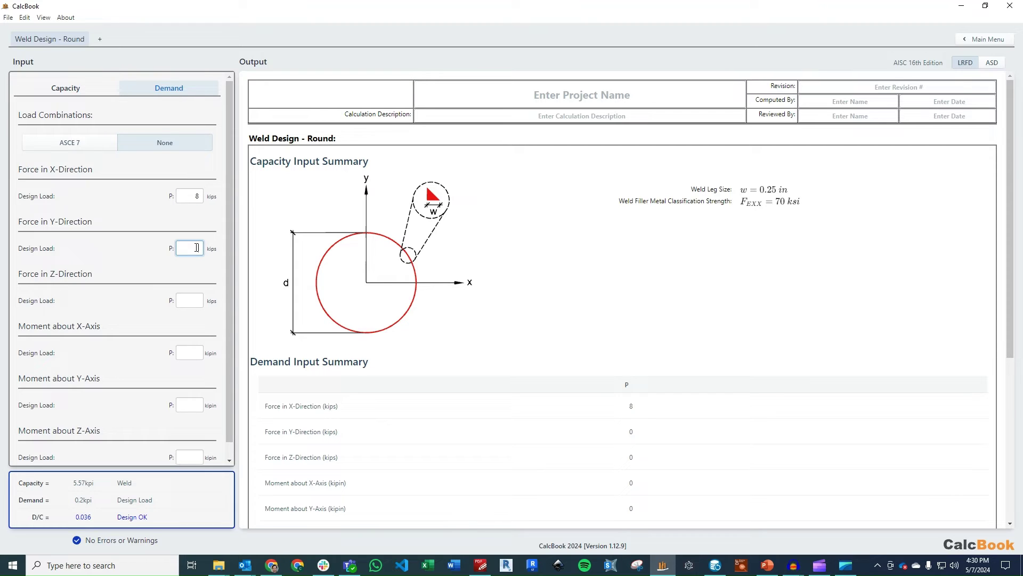
pyautogui.click(198, 249)
pyautogui.write('12')
pyautogui.click(190, 300)
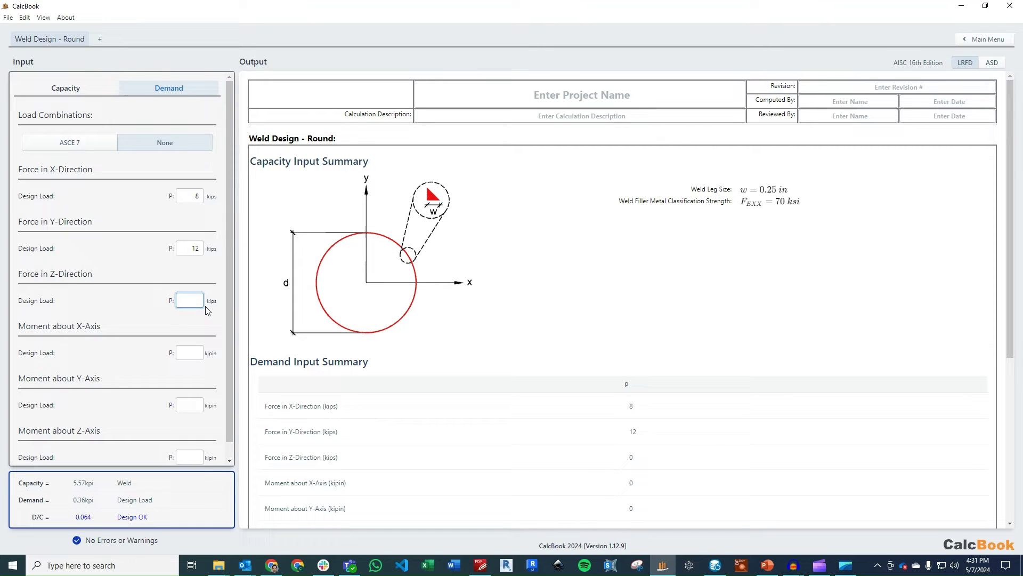
# Enter moments of 864, 576 and 1450 kip-in about the X, Y and Z axes
pyautogui.click(194, 353)
pyautogui.click(197, 406)
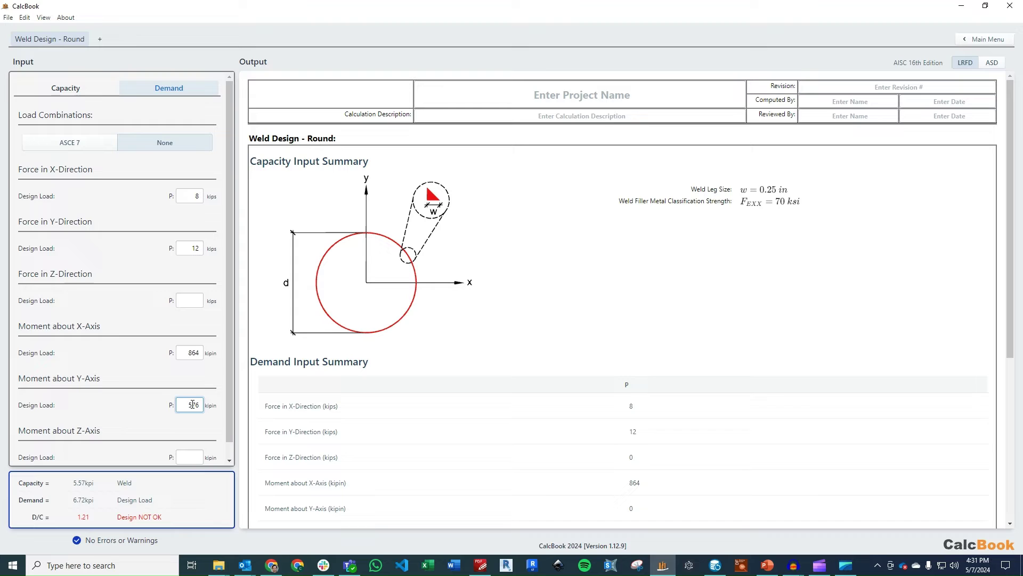
pyautogui.moveTo(231, 312); pyautogui.dragTo(230, 328)
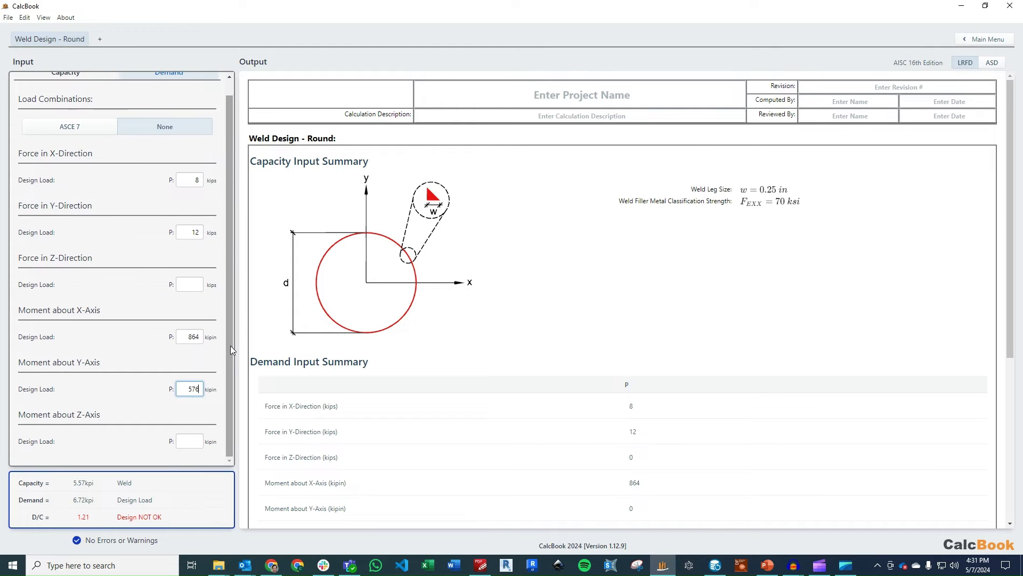
pyautogui.click(197, 439)
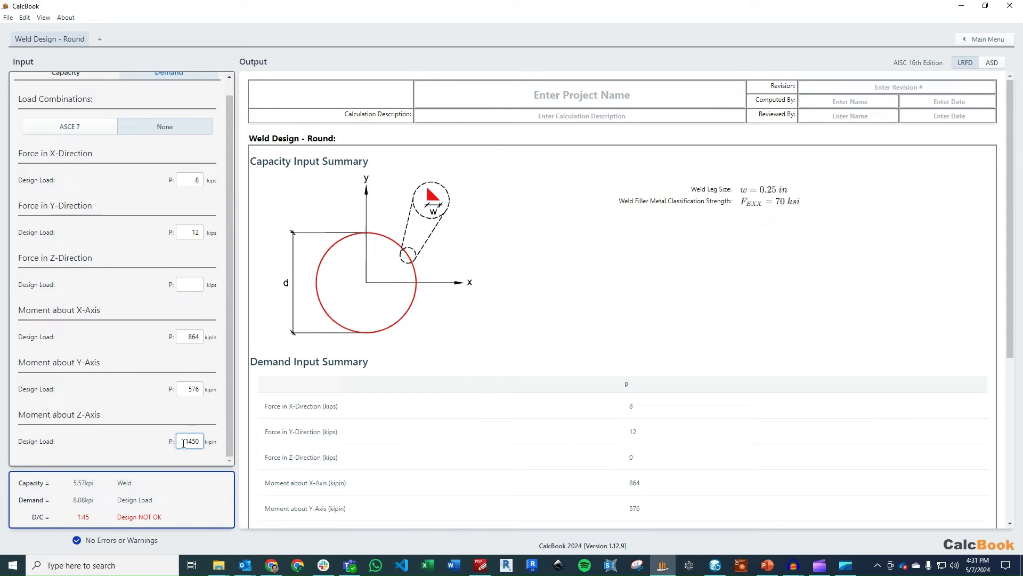
pyautogui.click(191, 389)
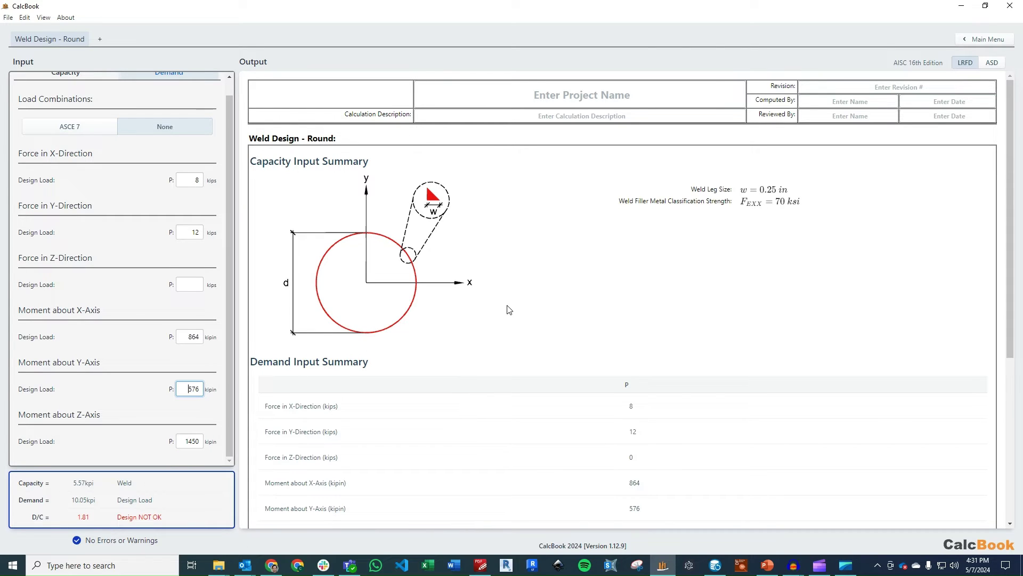
# Expand 'Demand on Custom Round Weld' in the output after briefly checking the Force in X-Direction working
pyautogui.click(87, 76)
pyautogui.scroll(-5, 613, 261)
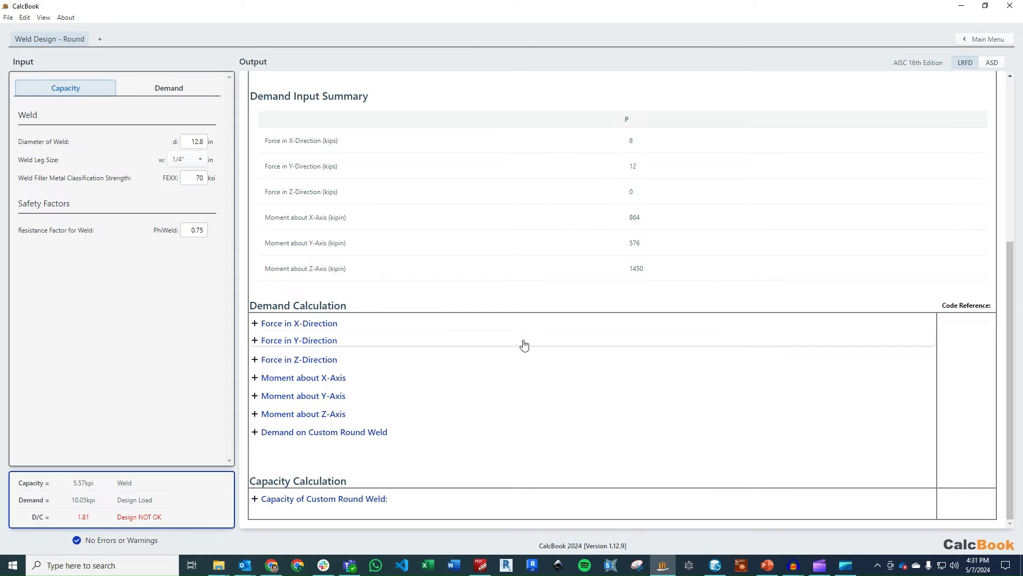
pyautogui.click(343, 323)
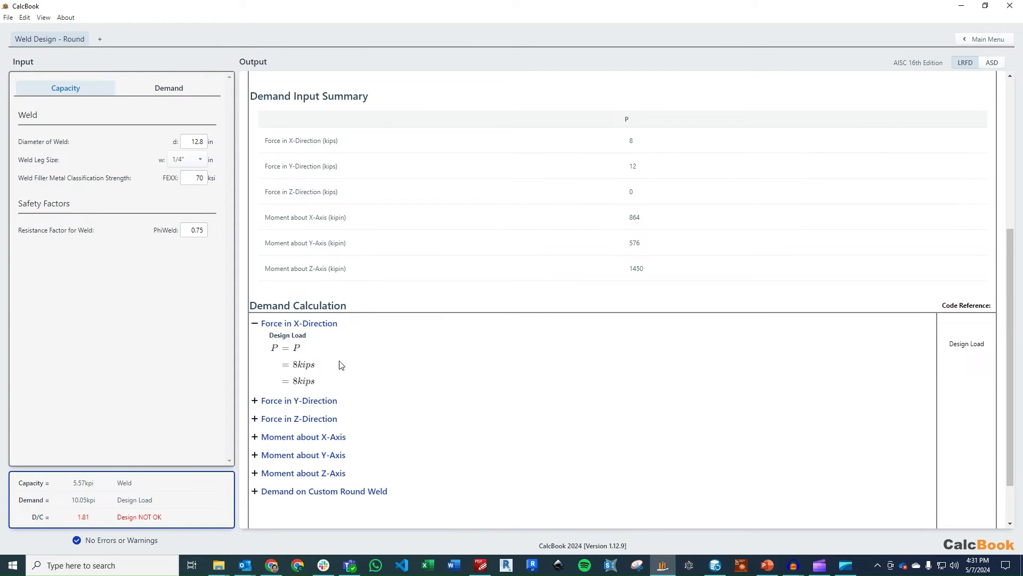
pyautogui.click(386, 323)
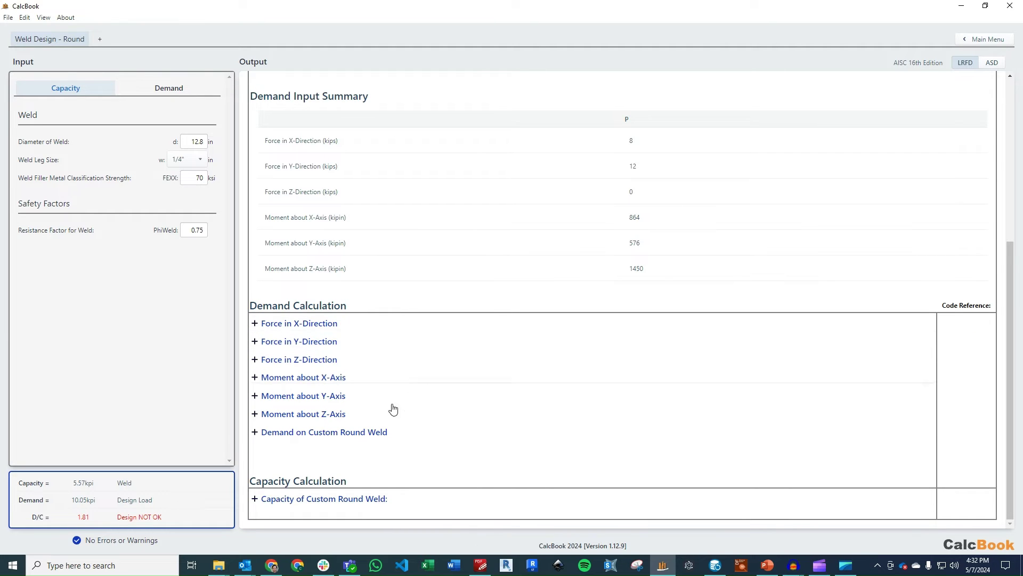
pyautogui.click(344, 433)
pyautogui.scroll(-1, 507, 336)
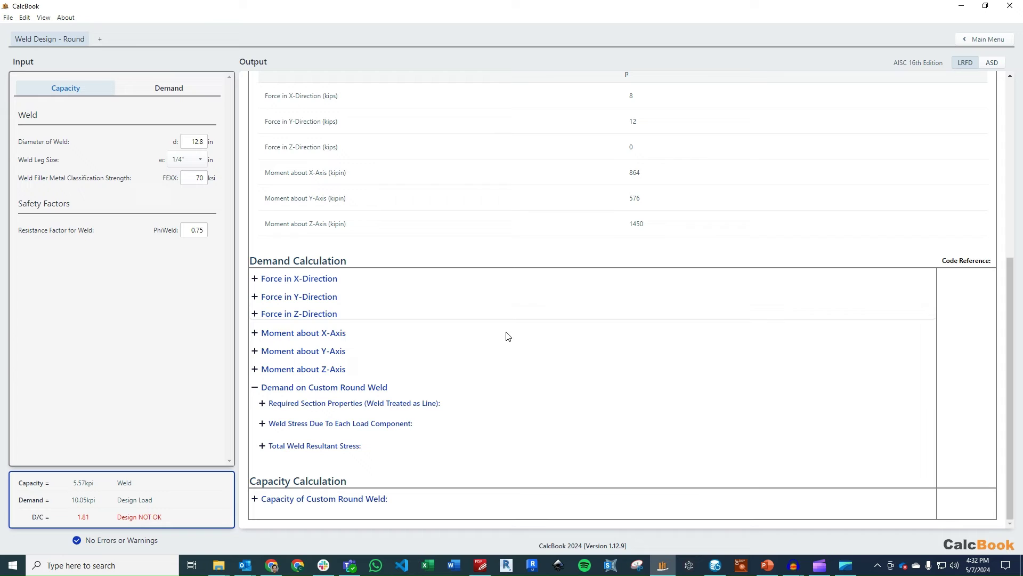
# Expand the weld's Required Section Properties working
pyautogui.click(406, 404)
pyautogui.scroll(-4, 535, 321)
pyautogui.scroll(-1, 536, 320)
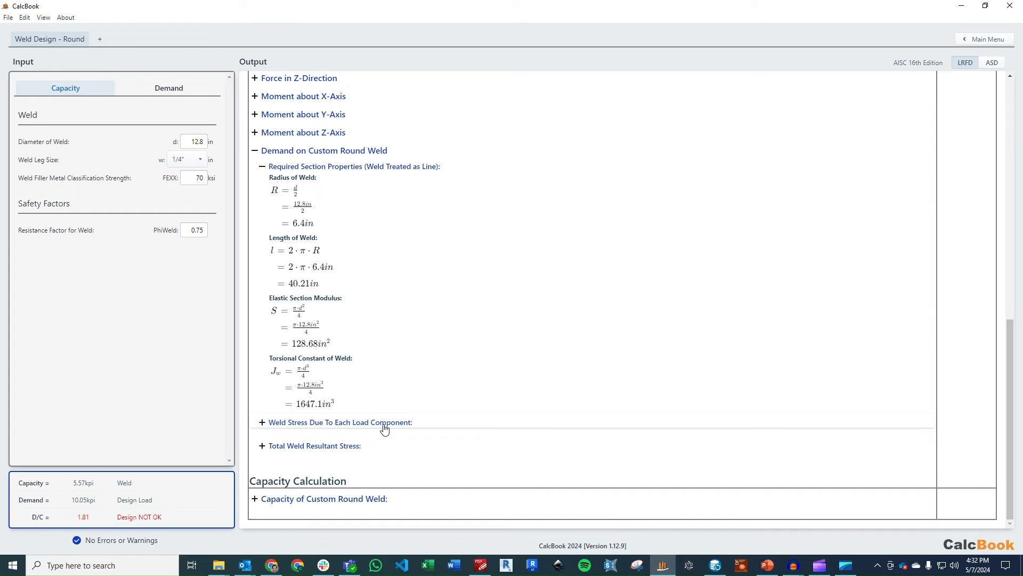
# Expand Weld Stress Due To Each Load Component: 0.2, 0.3, 0, 6.71, 4.48, 5.63 kips/in
pyautogui.click(384, 425)
pyautogui.scroll(-3, 481, 322)
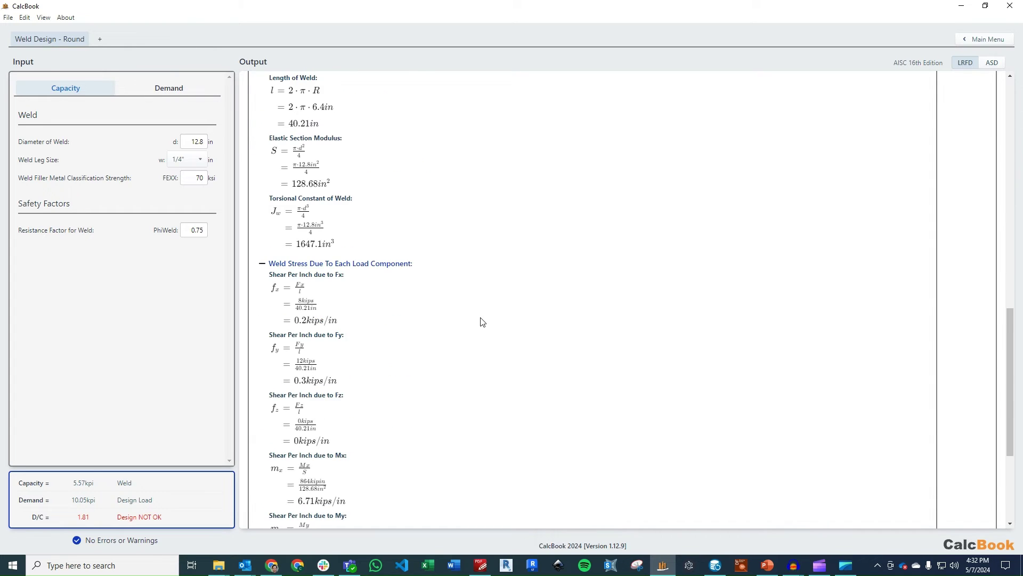
pyautogui.scroll(-1, 495, 324)
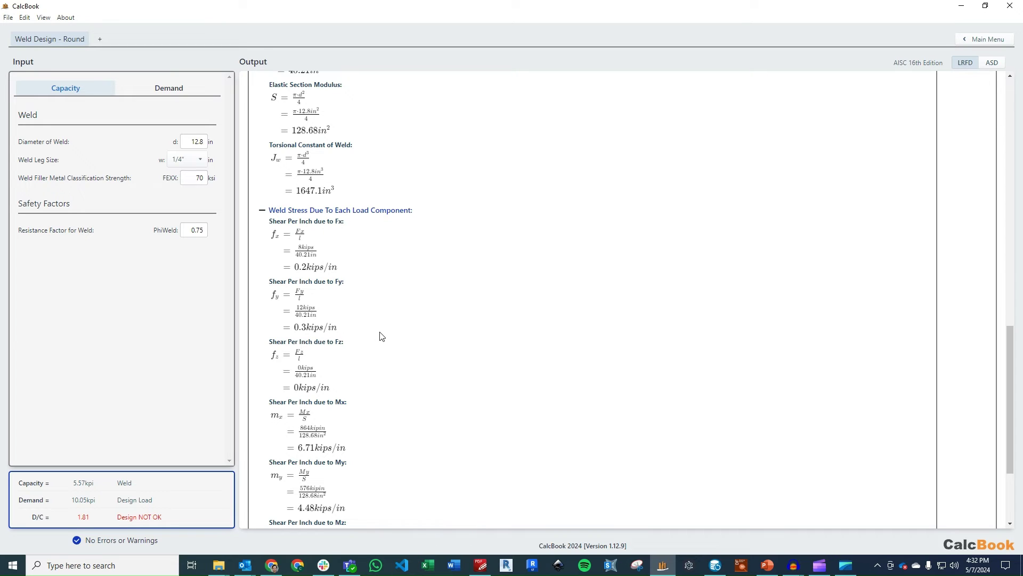
pyautogui.scroll(-4, 384, 333)
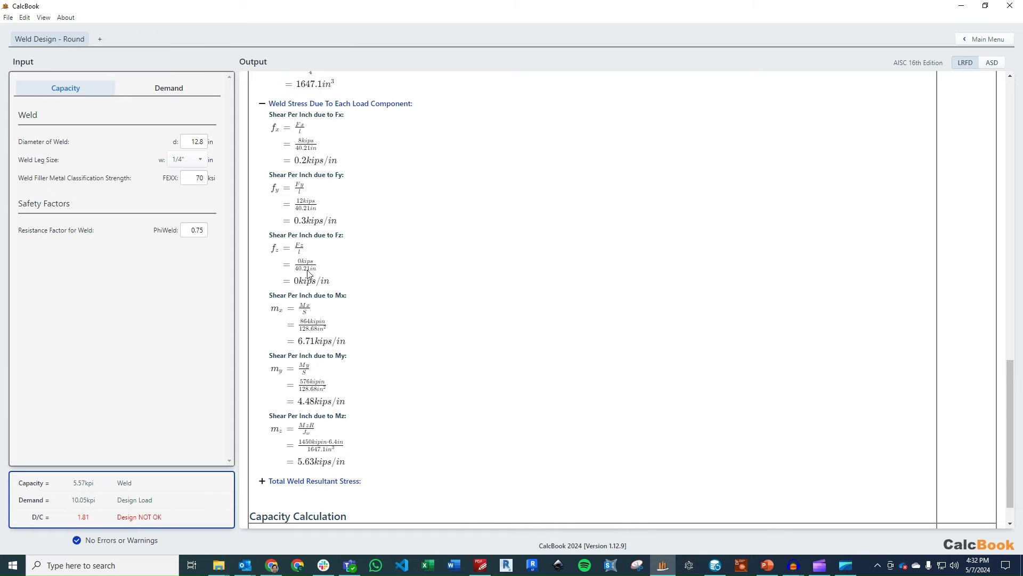
pyautogui.scroll(-1, 379, 278)
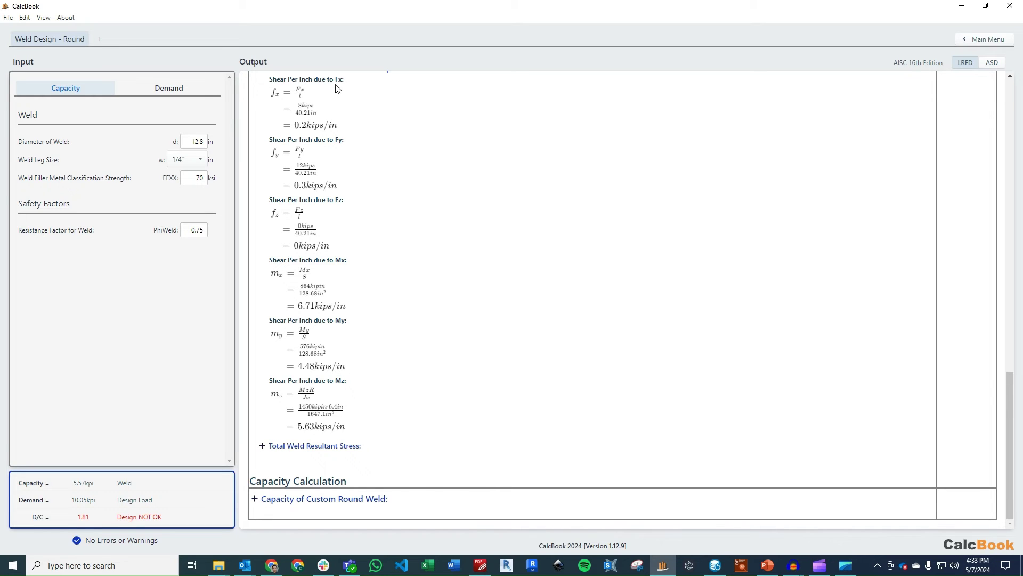
# Expand Total Weld Resultant Stress: 5.99 in-plane, 8.07 out-of-plane, 10.05 kips/in maximum
pyautogui.click(344, 446)
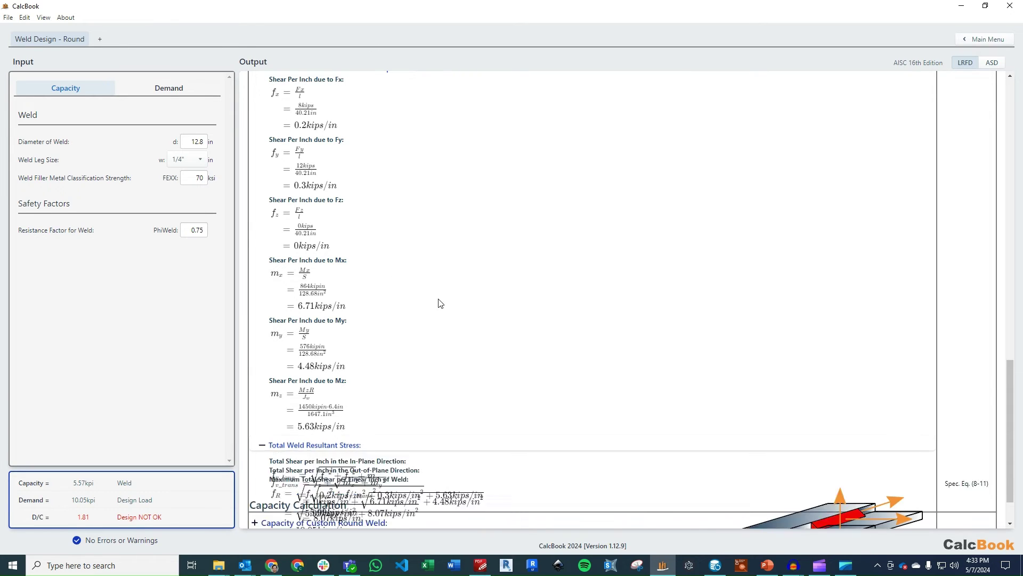
pyautogui.scroll(-3, 469, 247)
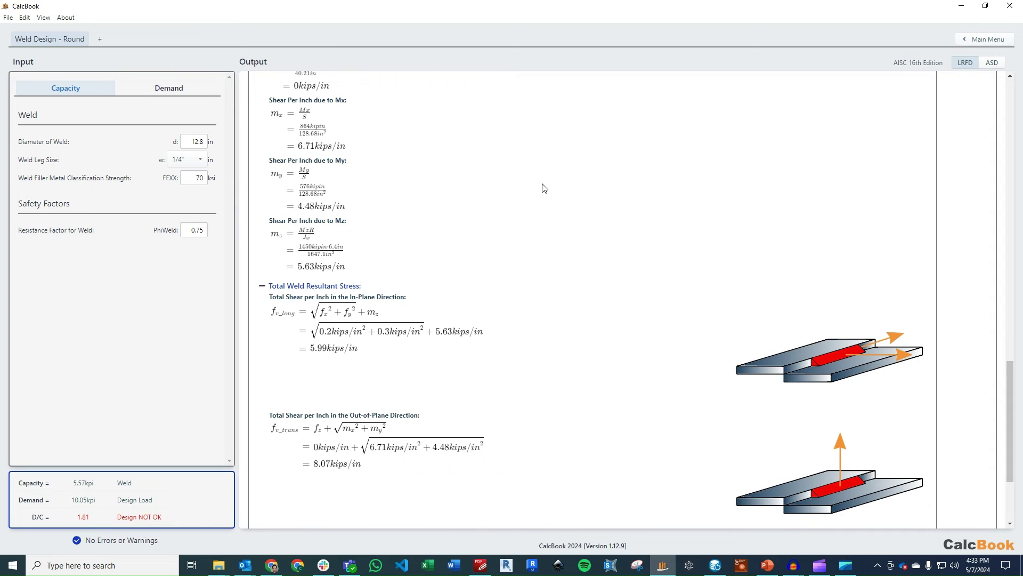
pyautogui.scroll(-1, 542, 190)
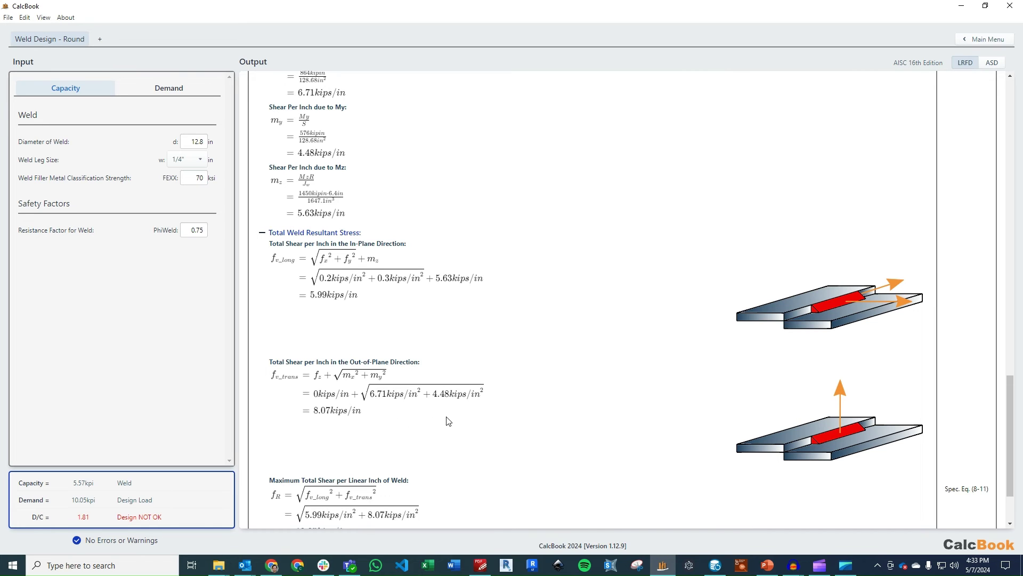
pyautogui.scroll(-1, 425, 420)
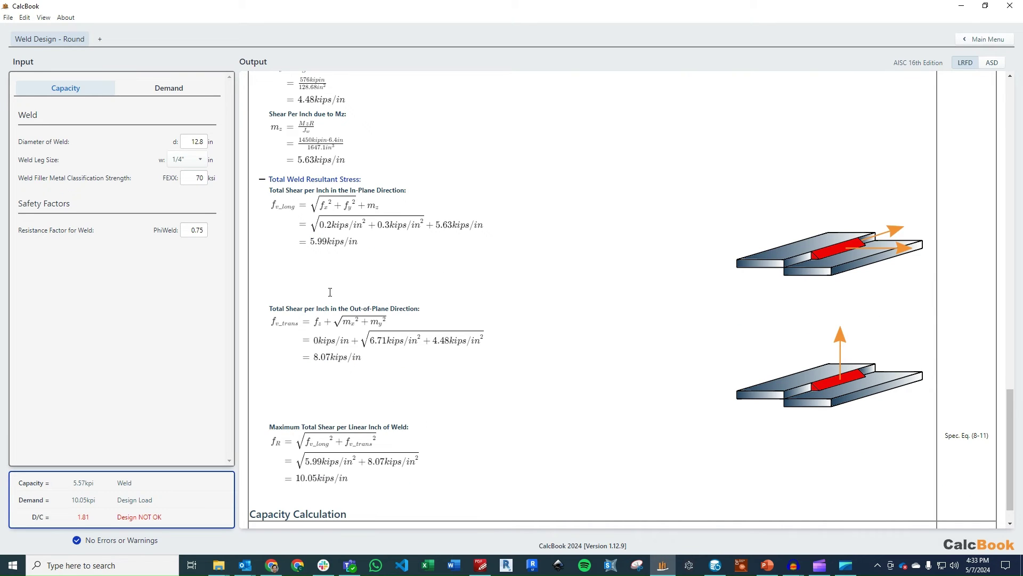
pyautogui.scroll(-1, 485, 334)
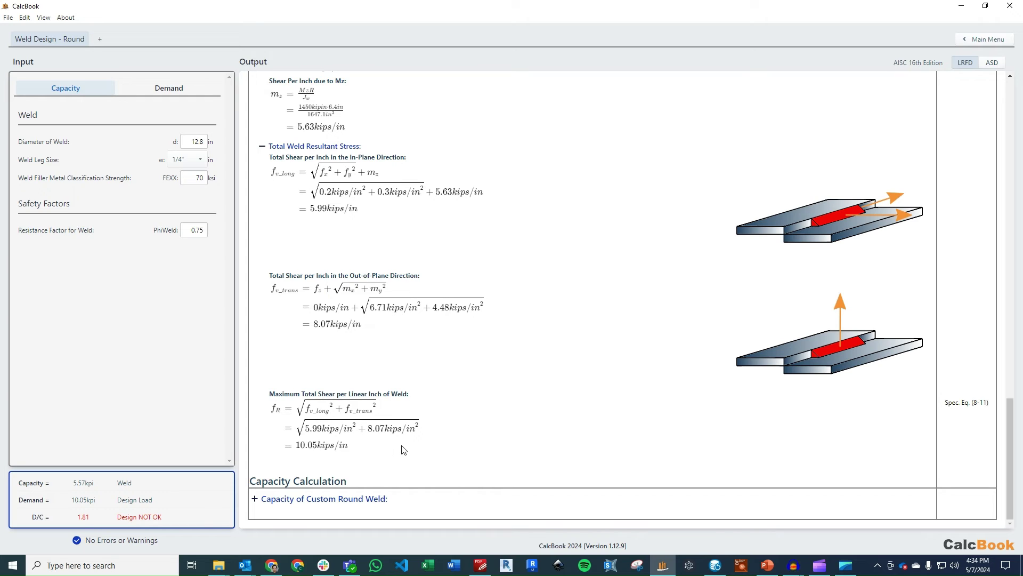
# Expand Capacity of Custom Round Weld and Capacity of Weld, showing 5.57 kips/in design strength
pyautogui.click(373, 495)
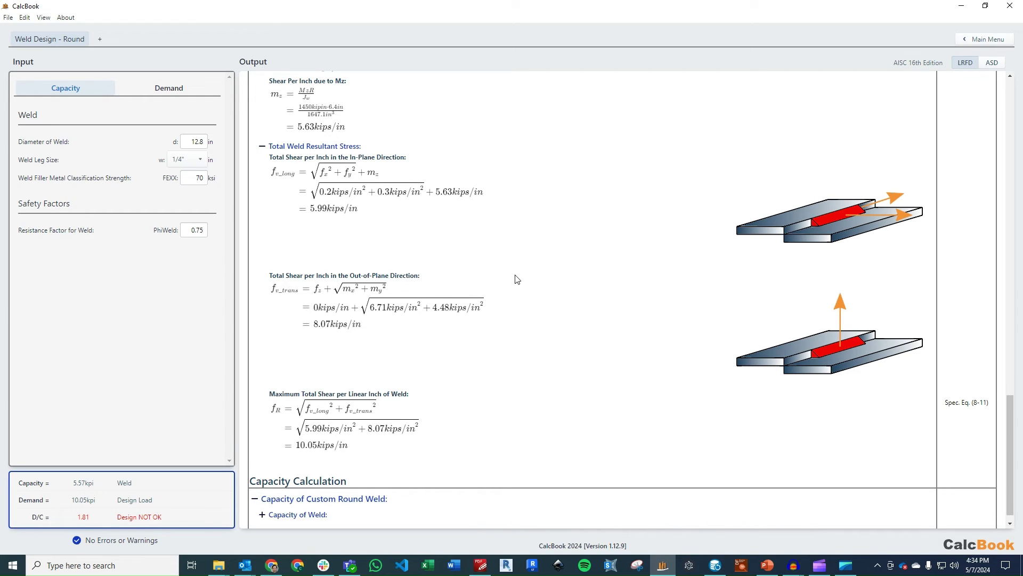
pyautogui.click(351, 498)
pyautogui.scroll(-5, 440, 353)
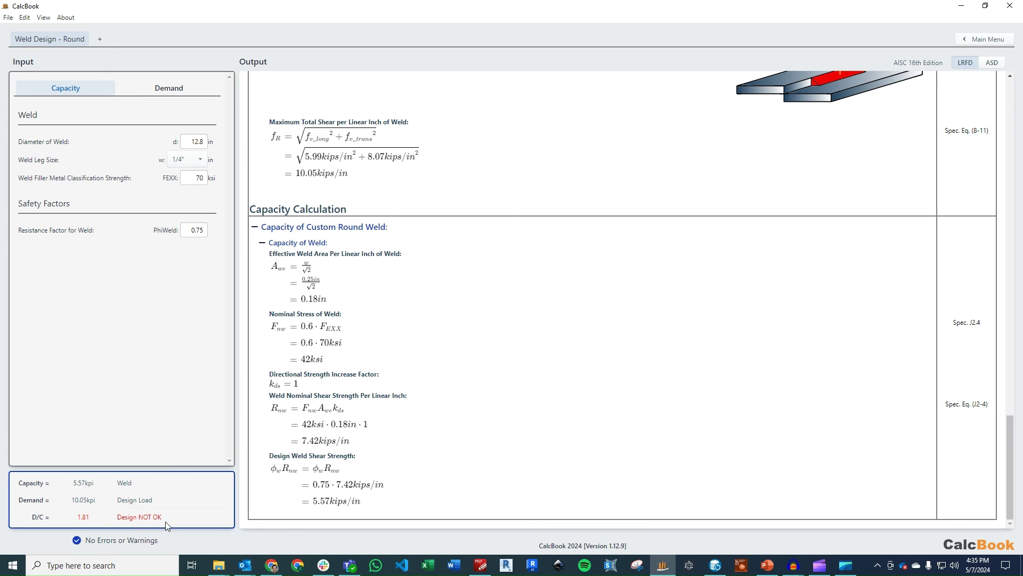
# Try a 3/8" weld leg, then settle on 1/2" for 11.14 kips/in and D/C 0.9
pyautogui.click(193, 163)
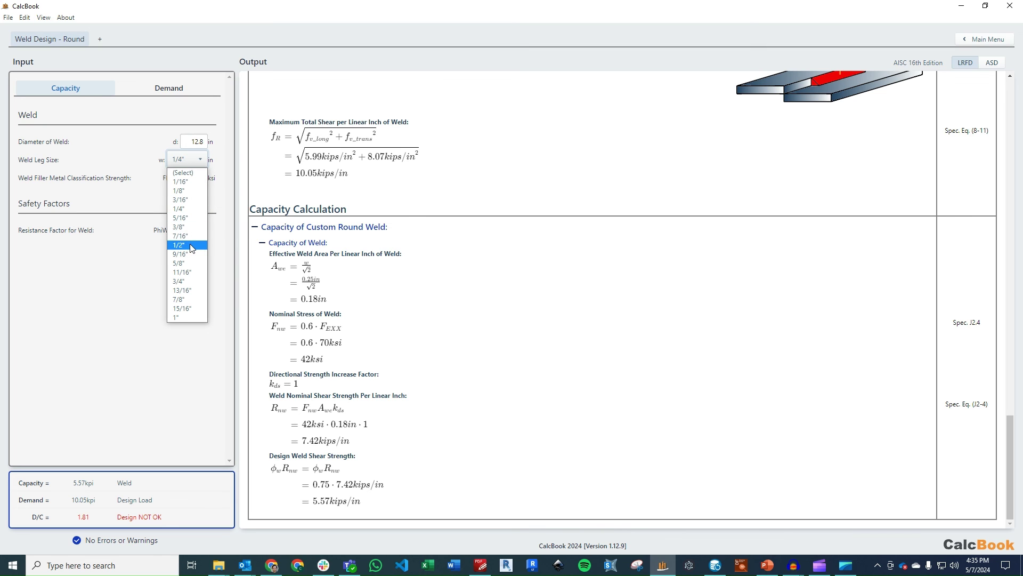
pyautogui.click(192, 226)
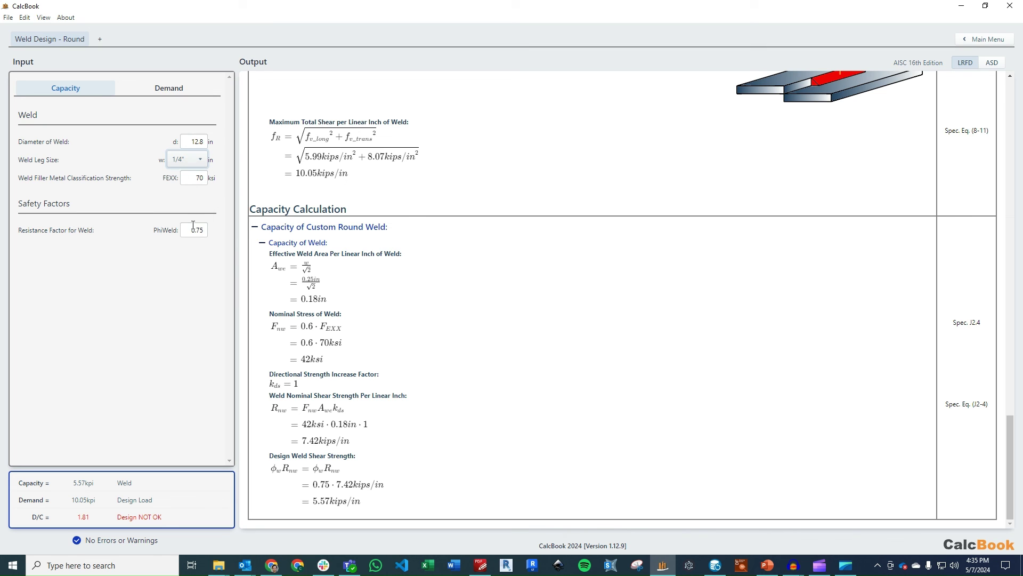
pyautogui.click(195, 166)
pyautogui.click(181, 244)
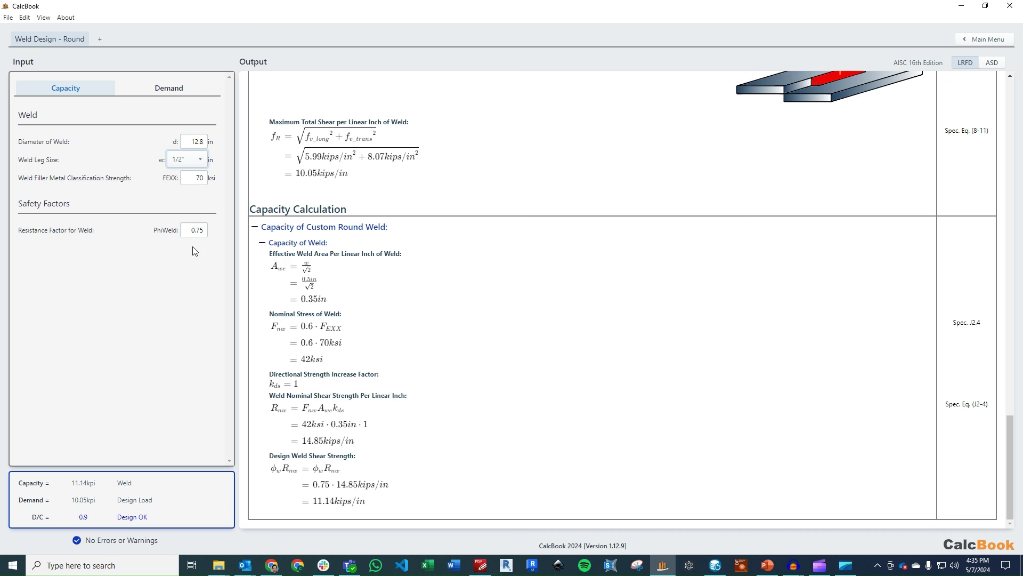